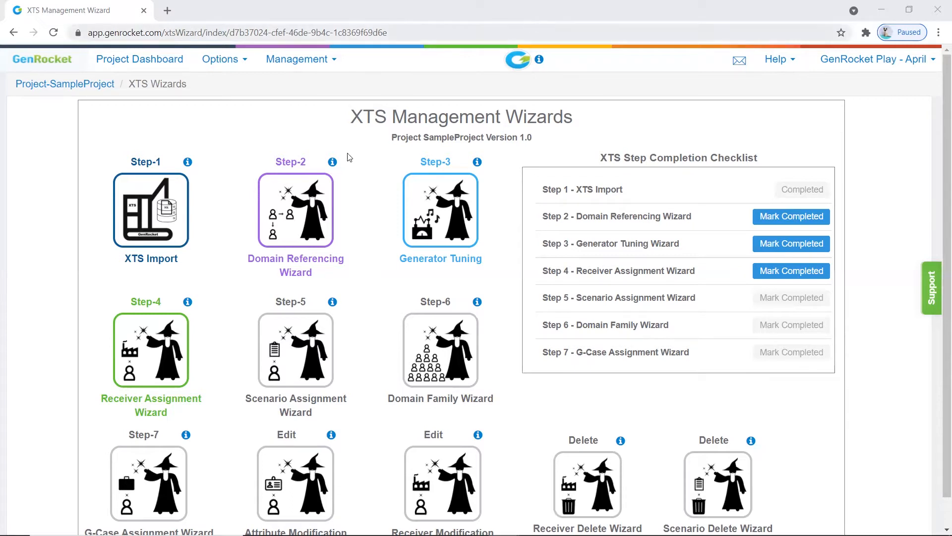
# Open the Domain Referencing Wizard and set Branch as the Account domain's parent, with AccountLevel and AccountType as siblings.
pyautogui.click(285, 216)
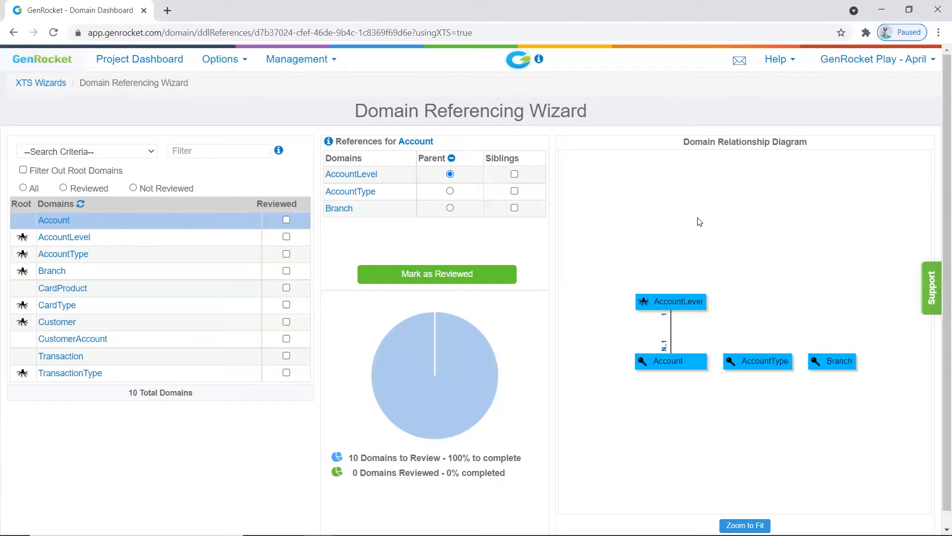
pyautogui.click(62, 225)
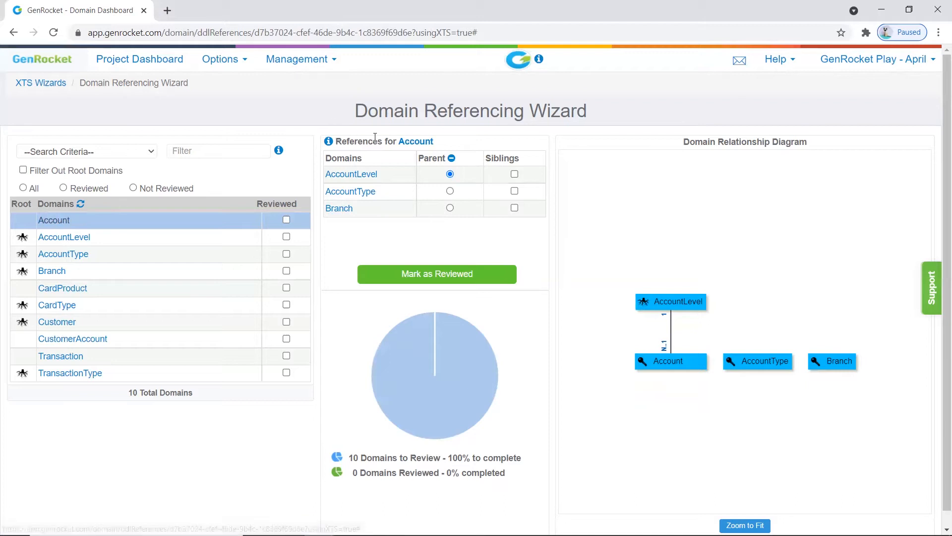
pyautogui.click(391, 176)
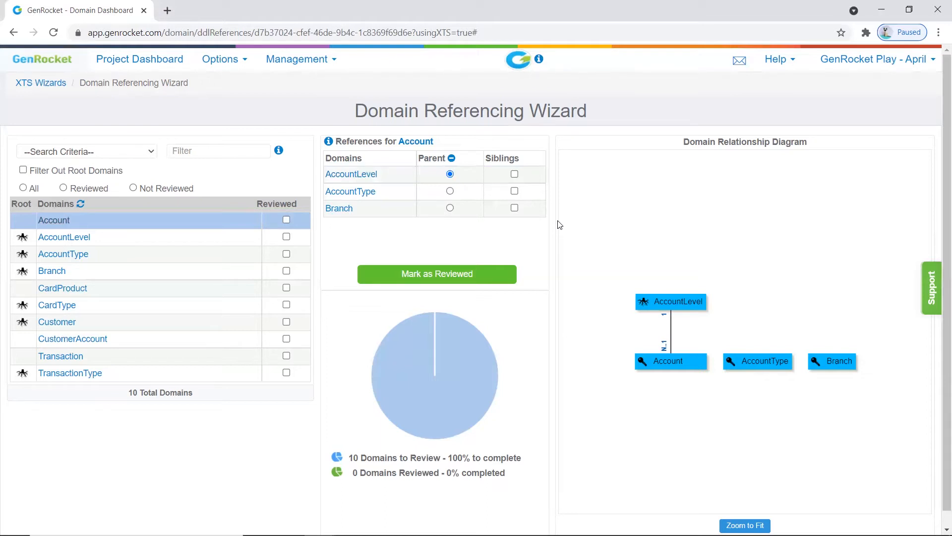
pyautogui.click(451, 207)
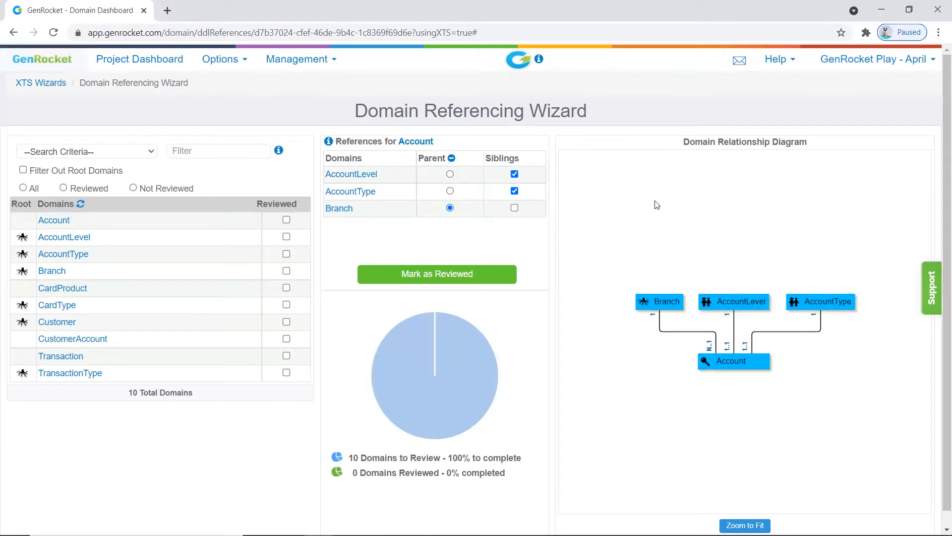
# Clear the Account domain's parent, reassign Branch as its parent, and mark Account as reviewed.
pyautogui.click(452, 159)
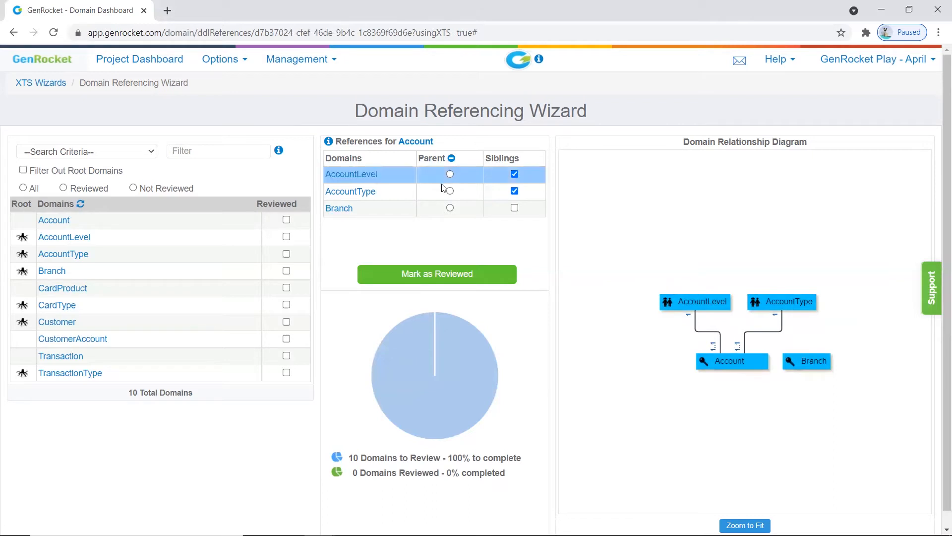
pyautogui.click(449, 208)
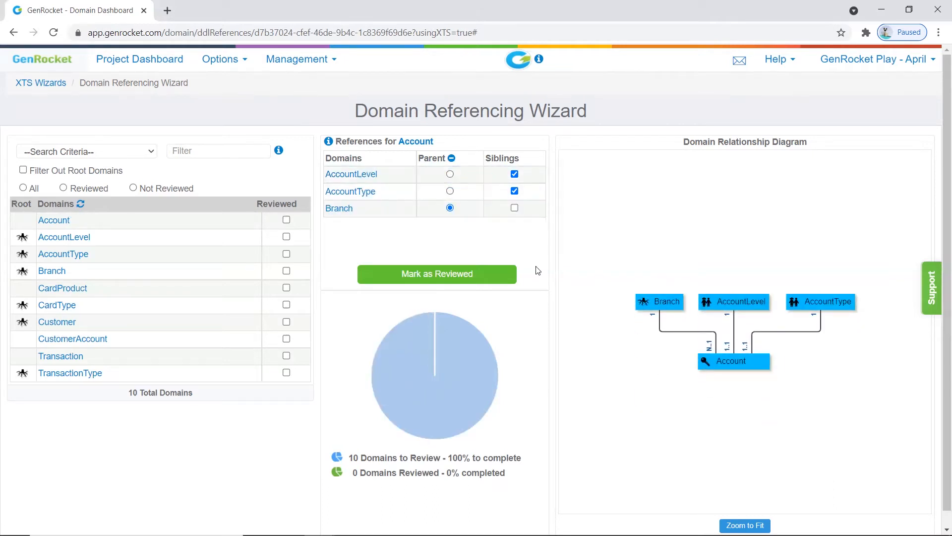
pyautogui.click(476, 275)
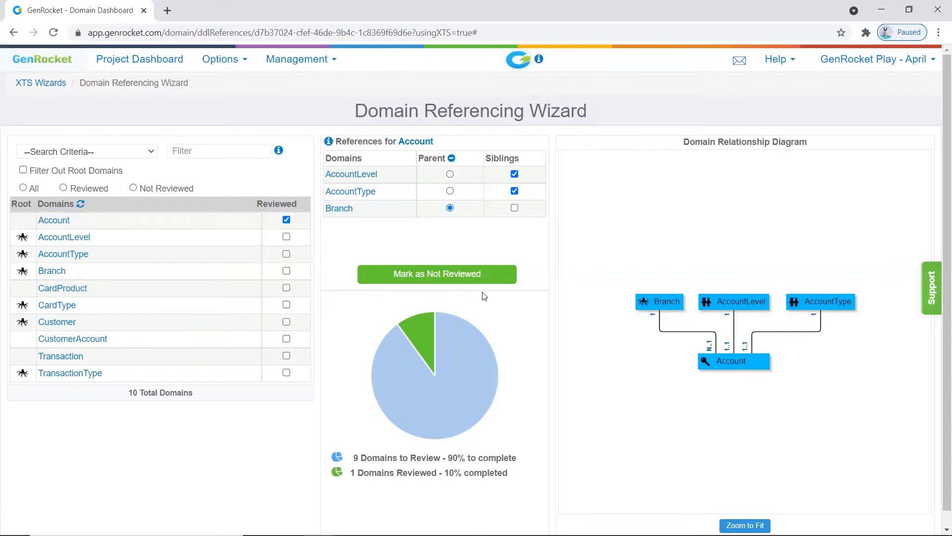
# Mark the AccountLevel, AccountType and Branch domains as reviewed.
pyautogui.click(55, 239)
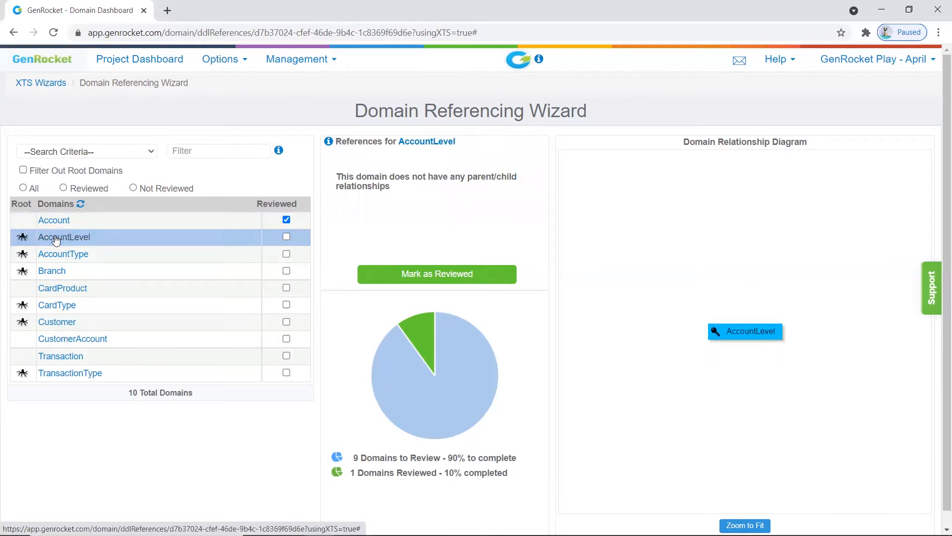
pyautogui.click(429, 279)
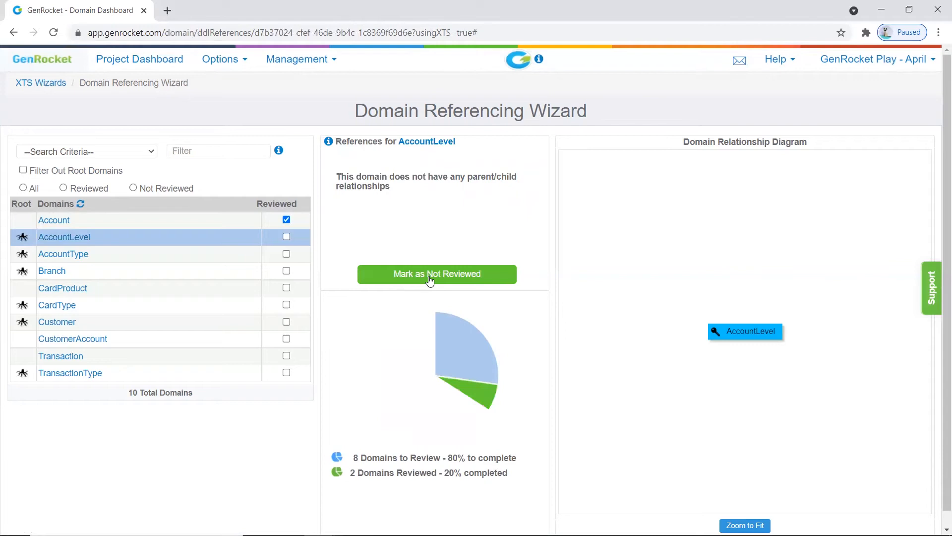
pyautogui.click(83, 256)
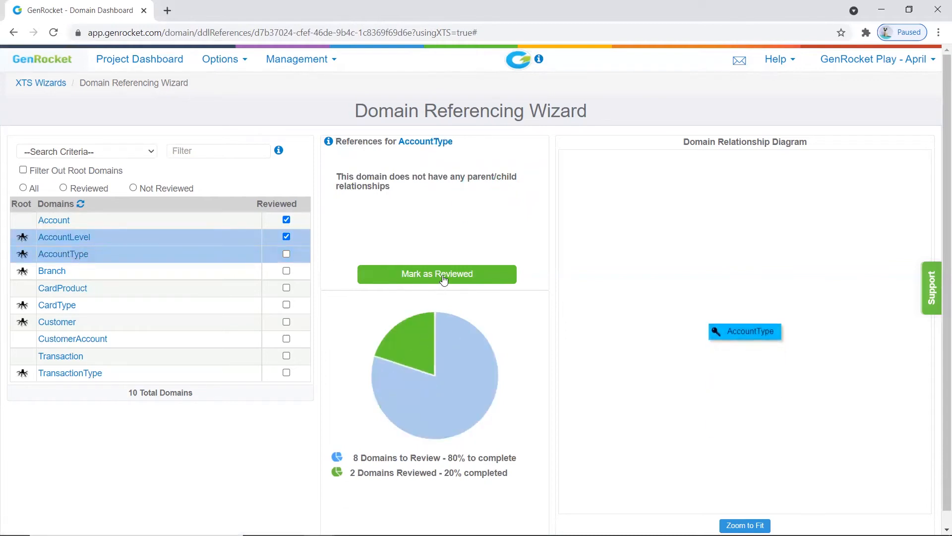
pyautogui.click(444, 280)
pyautogui.click(60, 272)
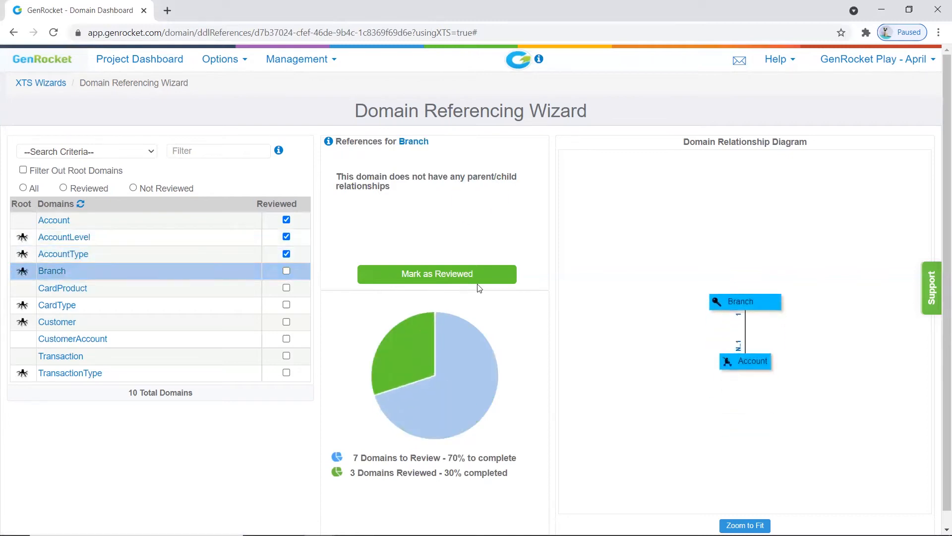
pyautogui.click(487, 277)
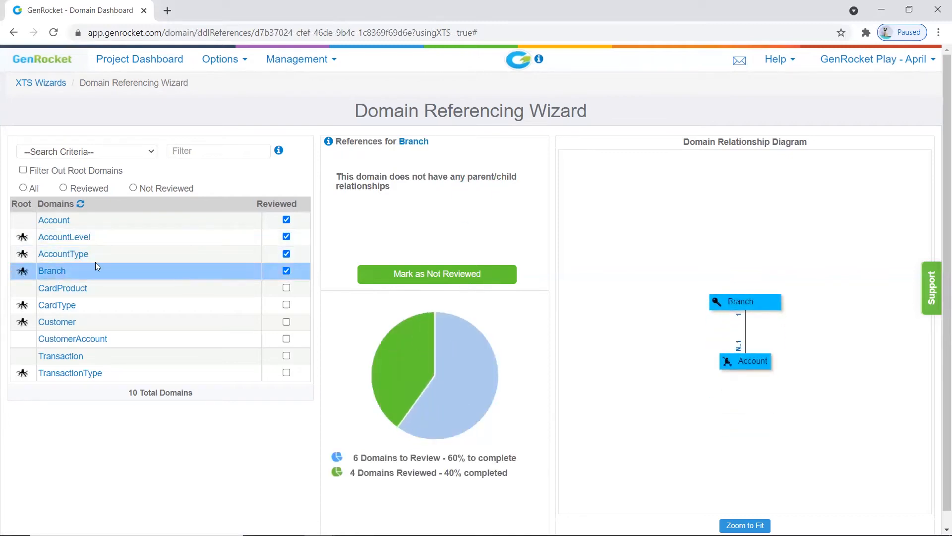
# Set CustomerAccount as the CardProduct domain's parent with CardType as sibling, and mark CardProduct as reviewed.
pyautogui.click(74, 289)
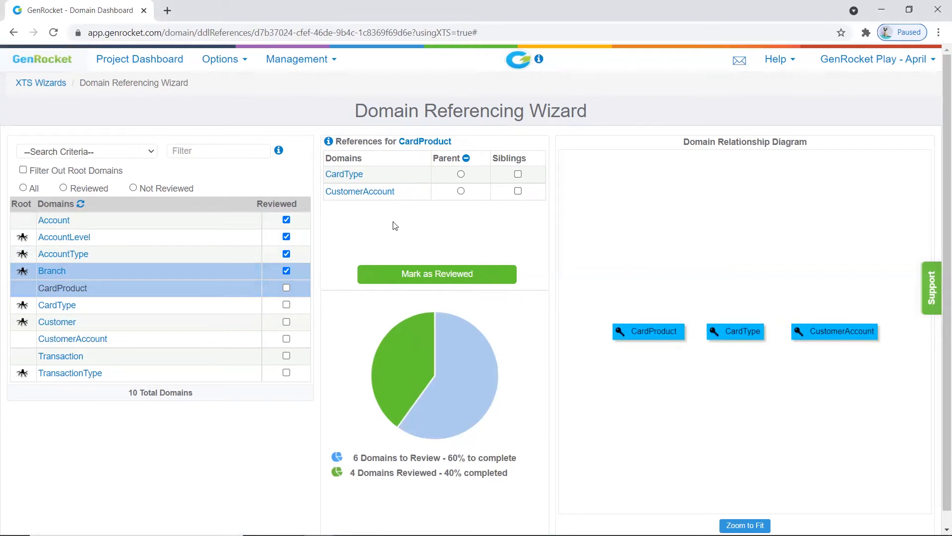
pyautogui.click(461, 191)
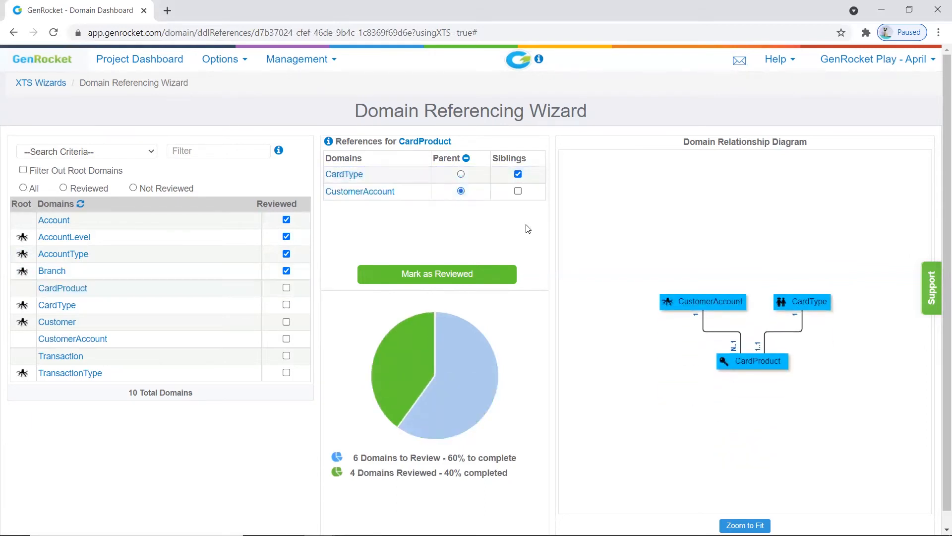
pyautogui.click(443, 279)
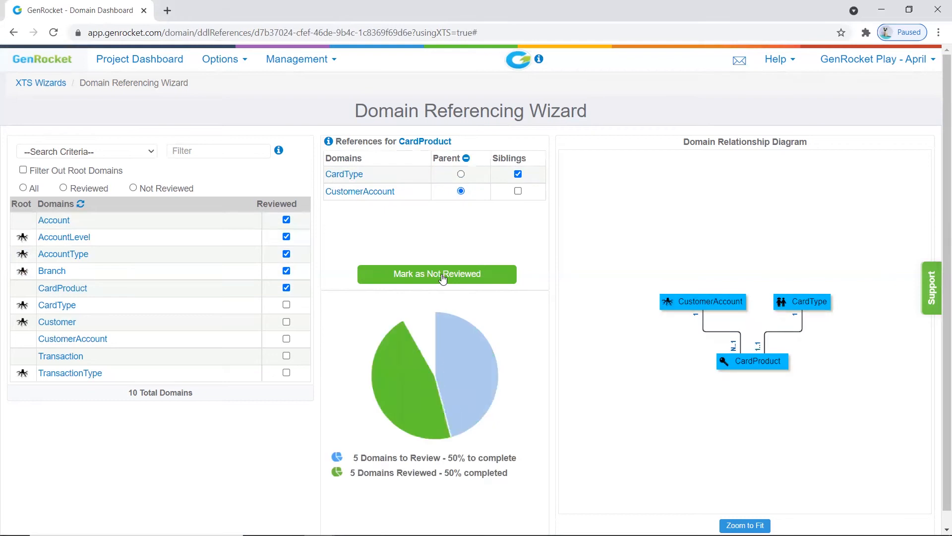
# Mark the CardType and Customer domains as reviewed.
pyautogui.click(68, 310)
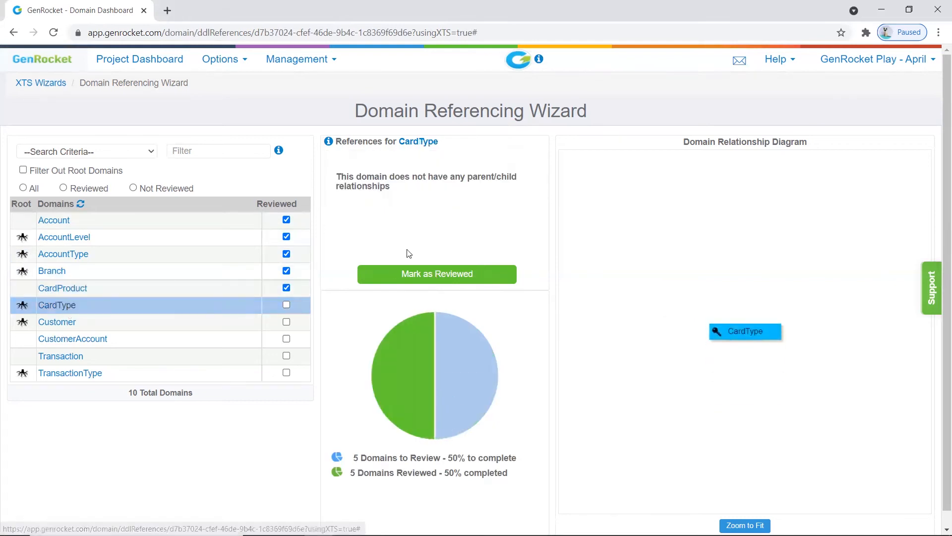
pyautogui.click(430, 273)
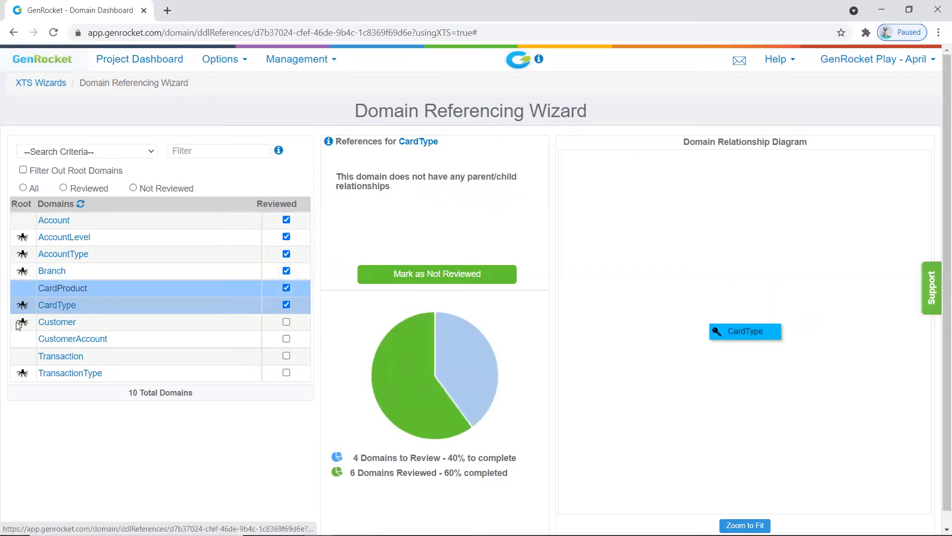
pyautogui.click(53, 327)
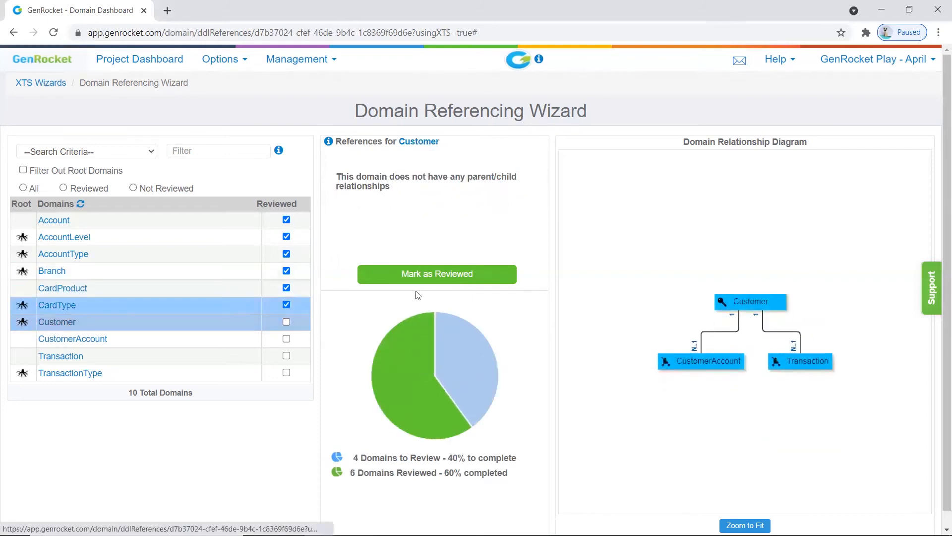
pyautogui.click(478, 277)
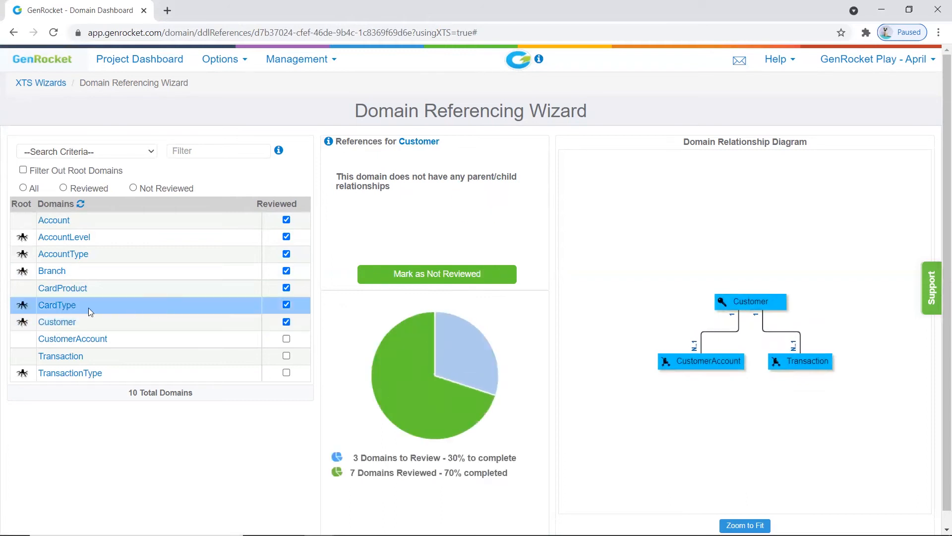
# Add Account as a sibling of the CustomerAccount domain and mark CustomerAccount as reviewed.
pyautogui.click(70, 340)
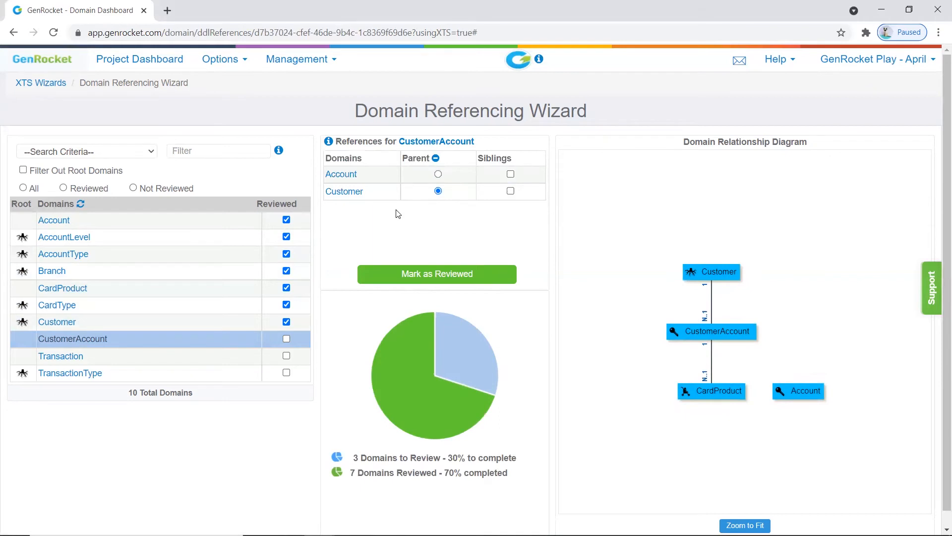
pyautogui.click(511, 174)
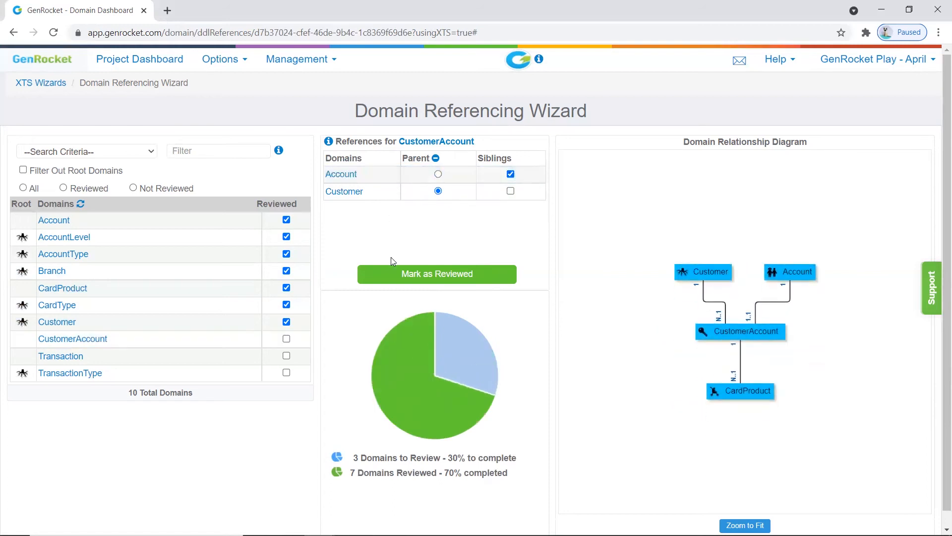
pyautogui.click(461, 278)
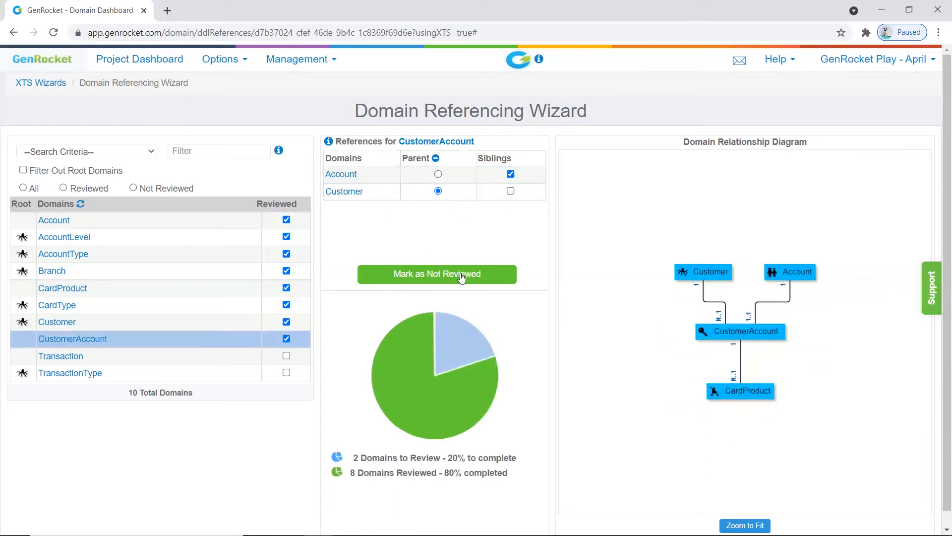
# Set Account as the Transaction domain's parent with Customer and TransactionType as siblings, and mark Transaction and TransactionType as reviewed.
pyautogui.click(60, 356)
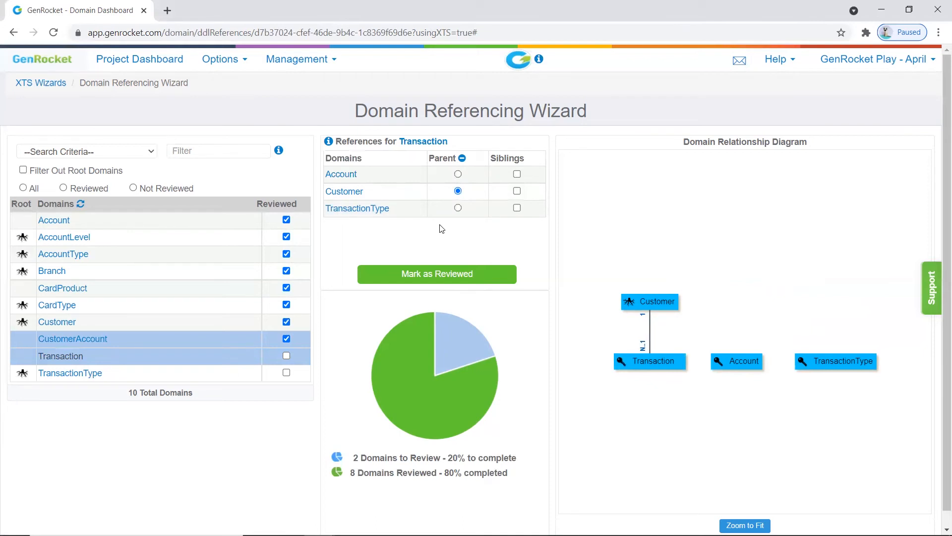
pyautogui.click(457, 174)
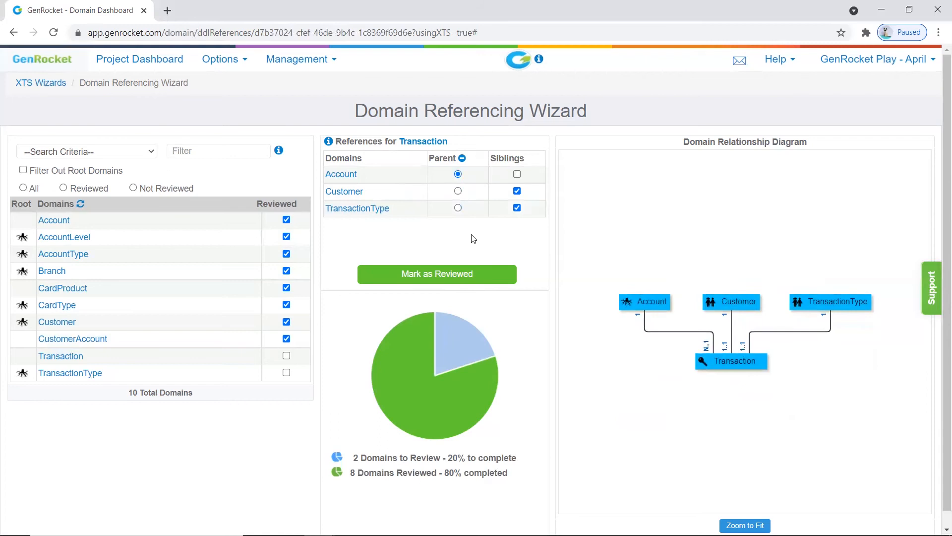
pyautogui.click(443, 276)
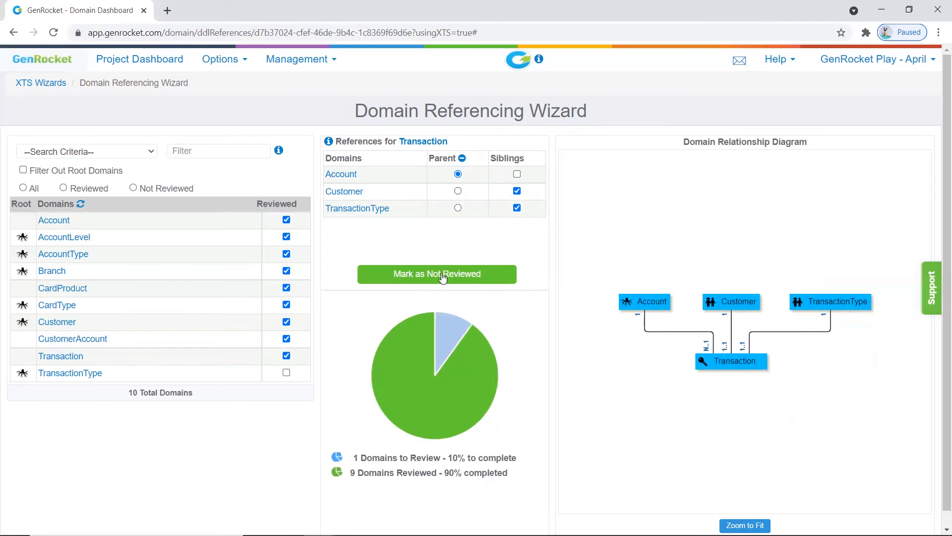
pyautogui.click(83, 375)
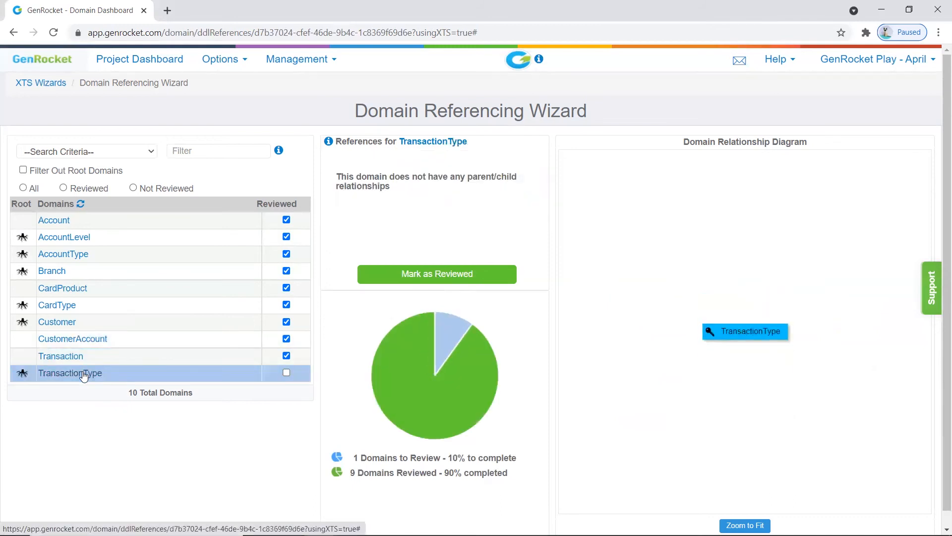
pyautogui.click(425, 276)
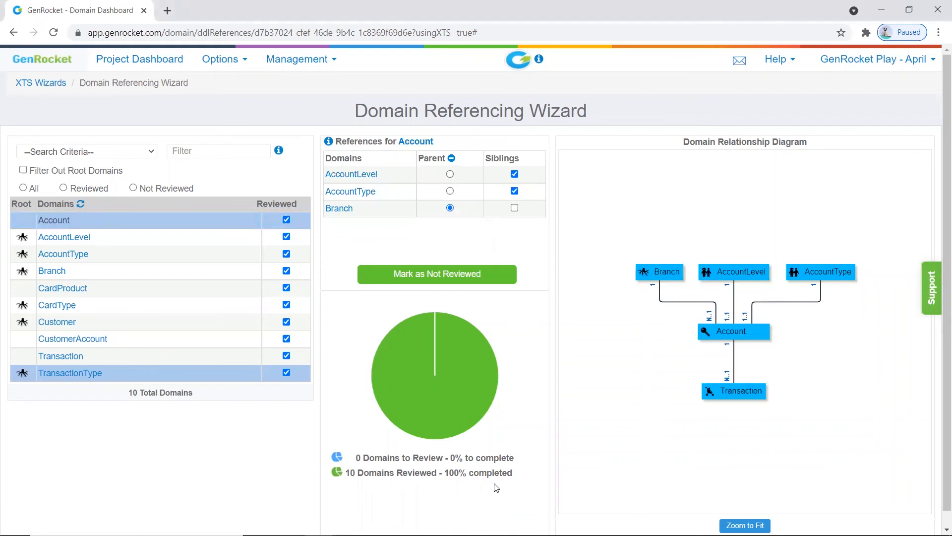
# Return to the XTS Management Wizards and mark Step 2 - Domain Referencing Wizard as completed.
pyautogui.click(55, 83)
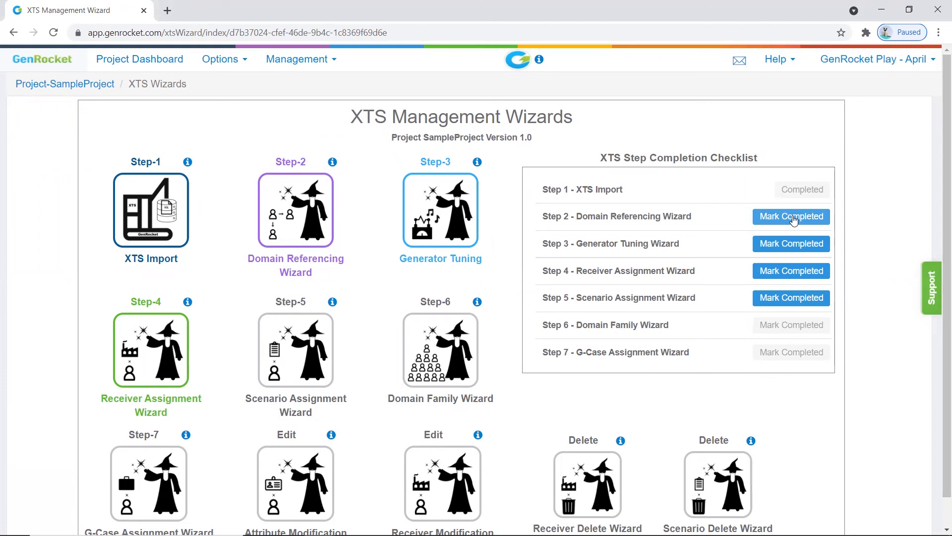
pyautogui.click(794, 220)
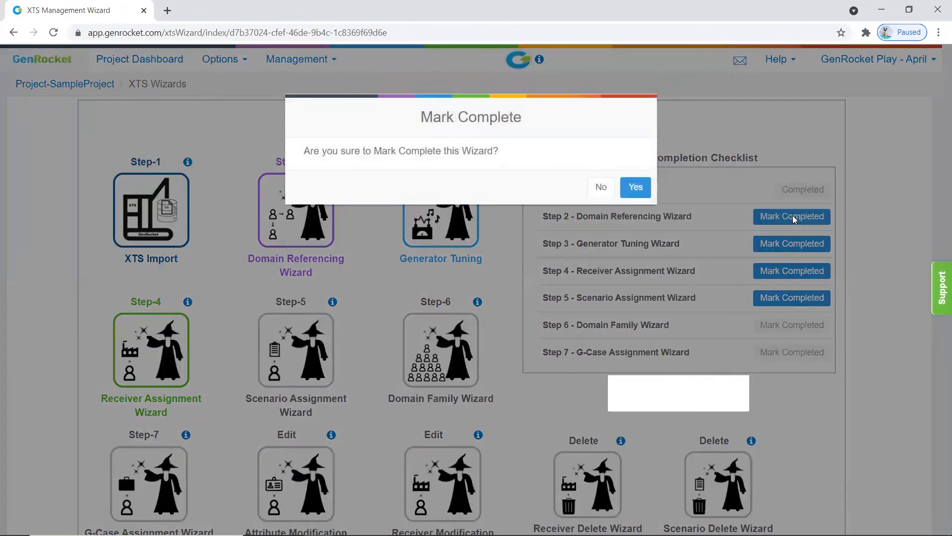
pyautogui.click(631, 194)
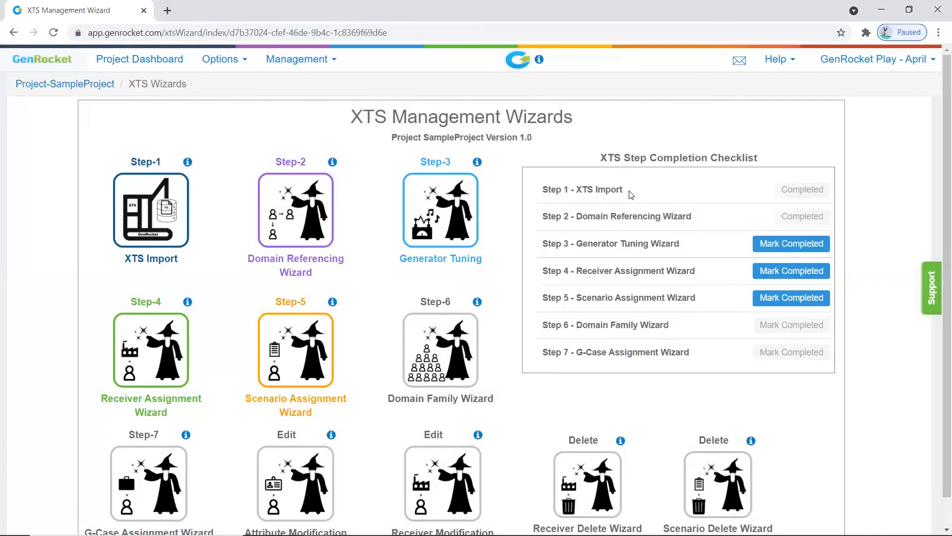